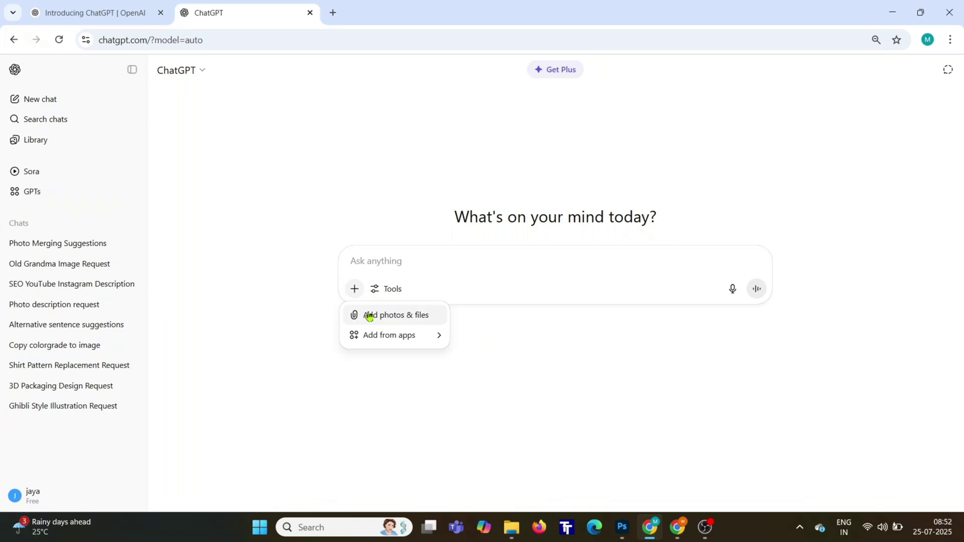
# - Attach the two portraits, images (1) and (2), and send the soft-light-backdrop merge prompt
pyautogui.click(588, 226)
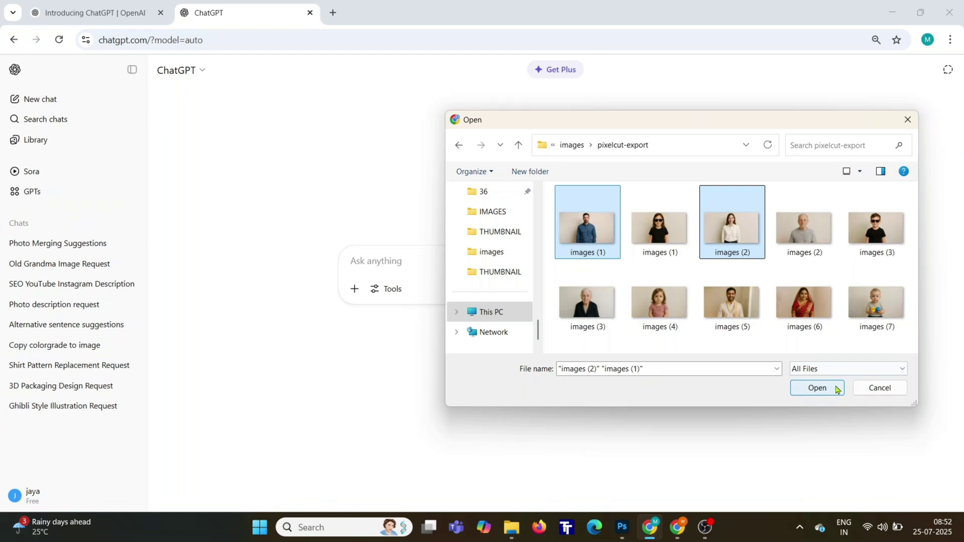
pyautogui.click(818, 388)
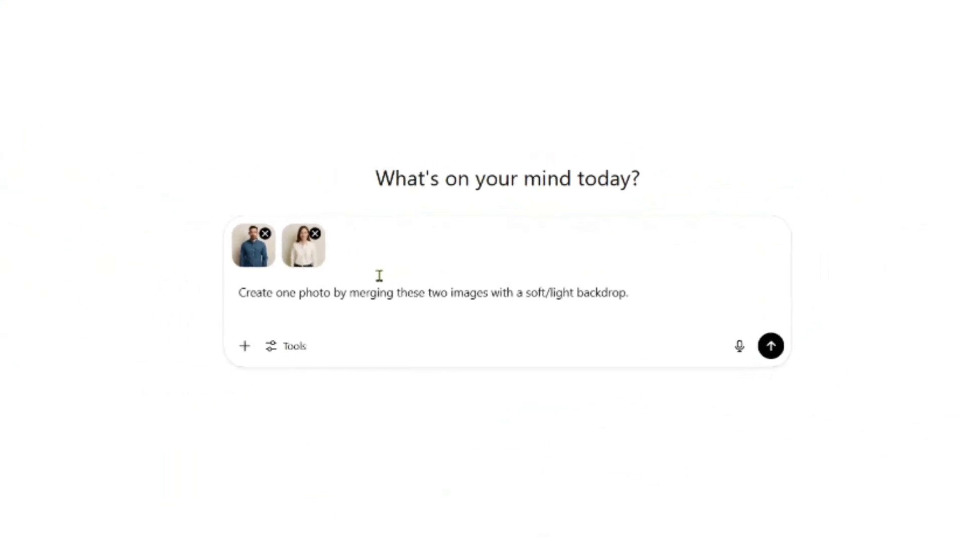
pyautogui.click(757, 346)
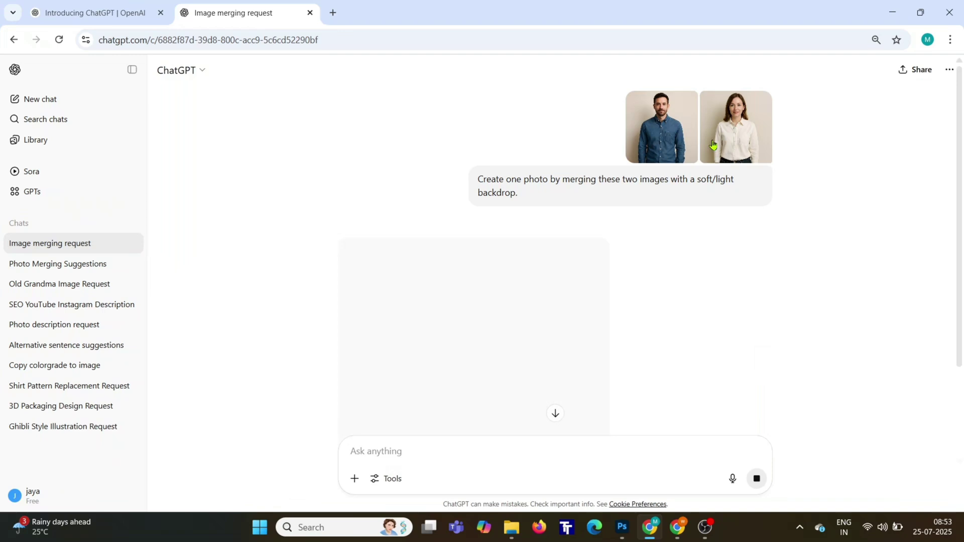
pyautogui.scroll(-2, 672, 218)
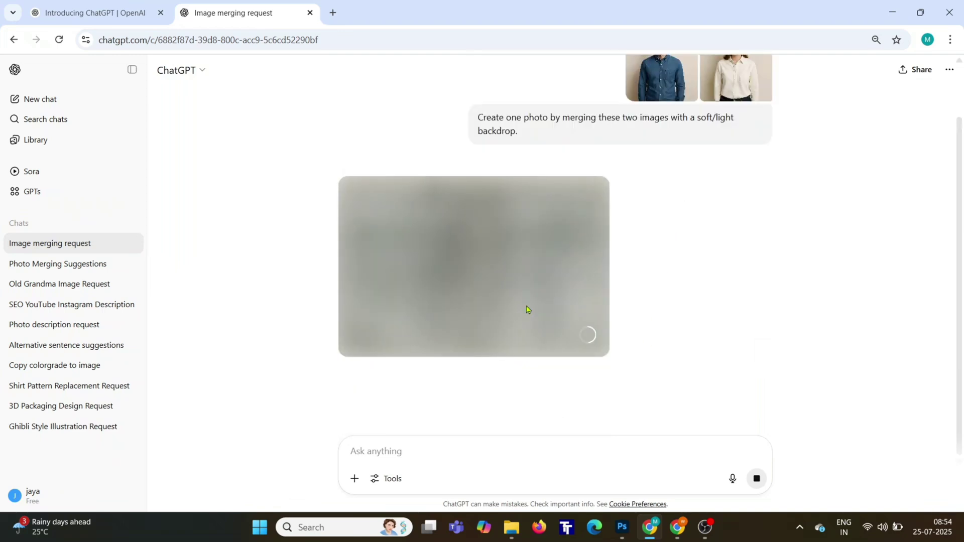